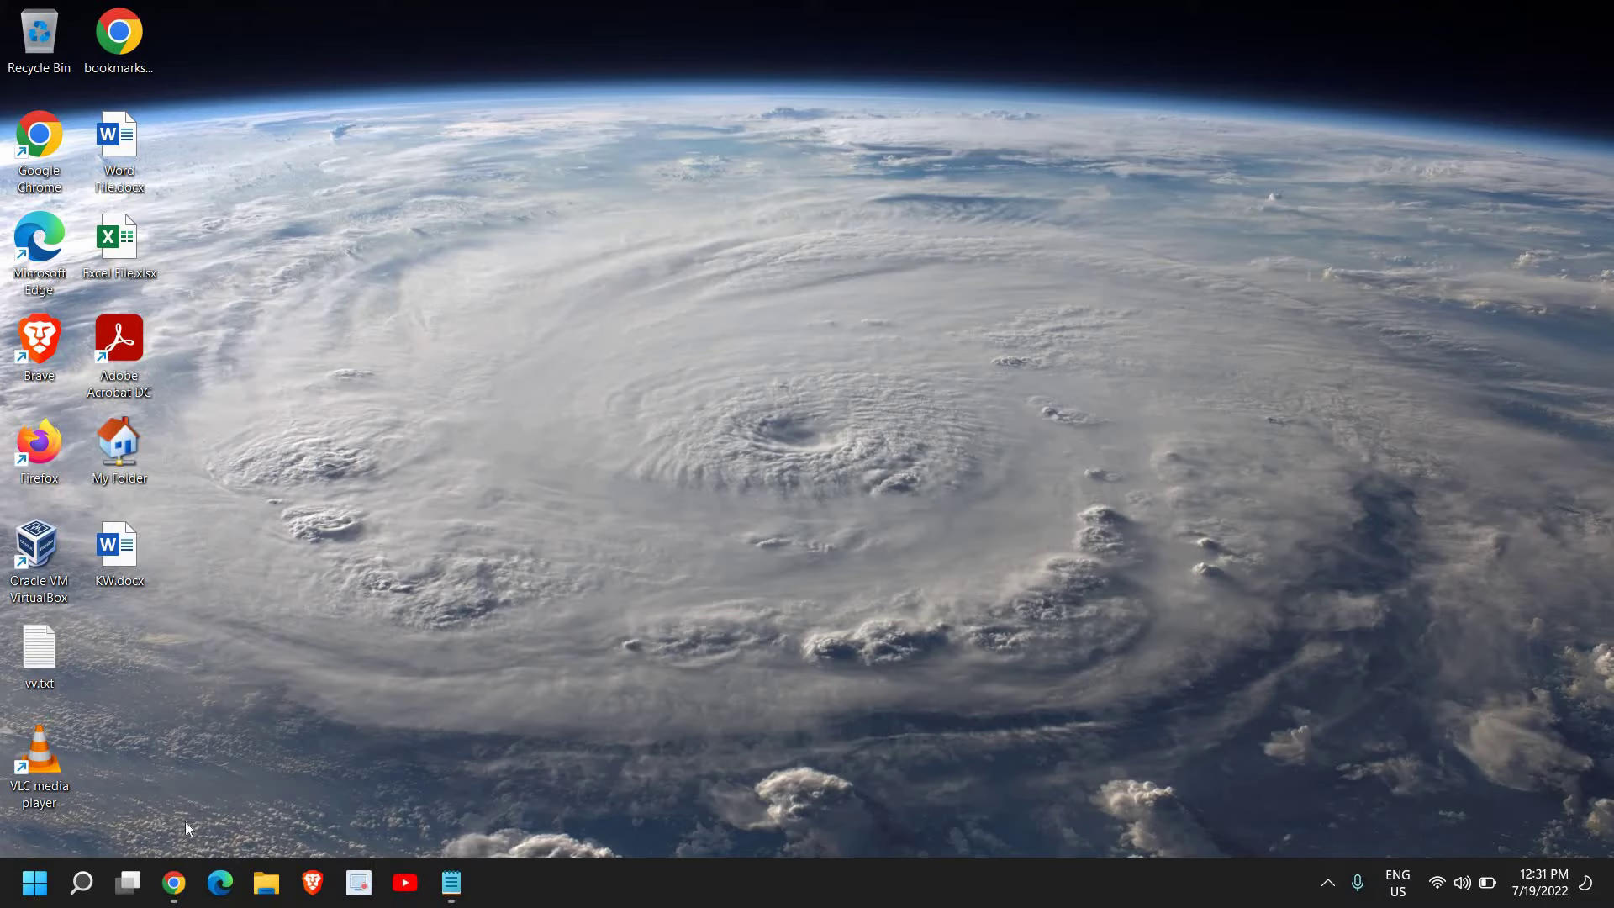
# Open the Run box from the quick-link menu with msconfig in the Open field.
pyautogui.rightClick(35, 886)
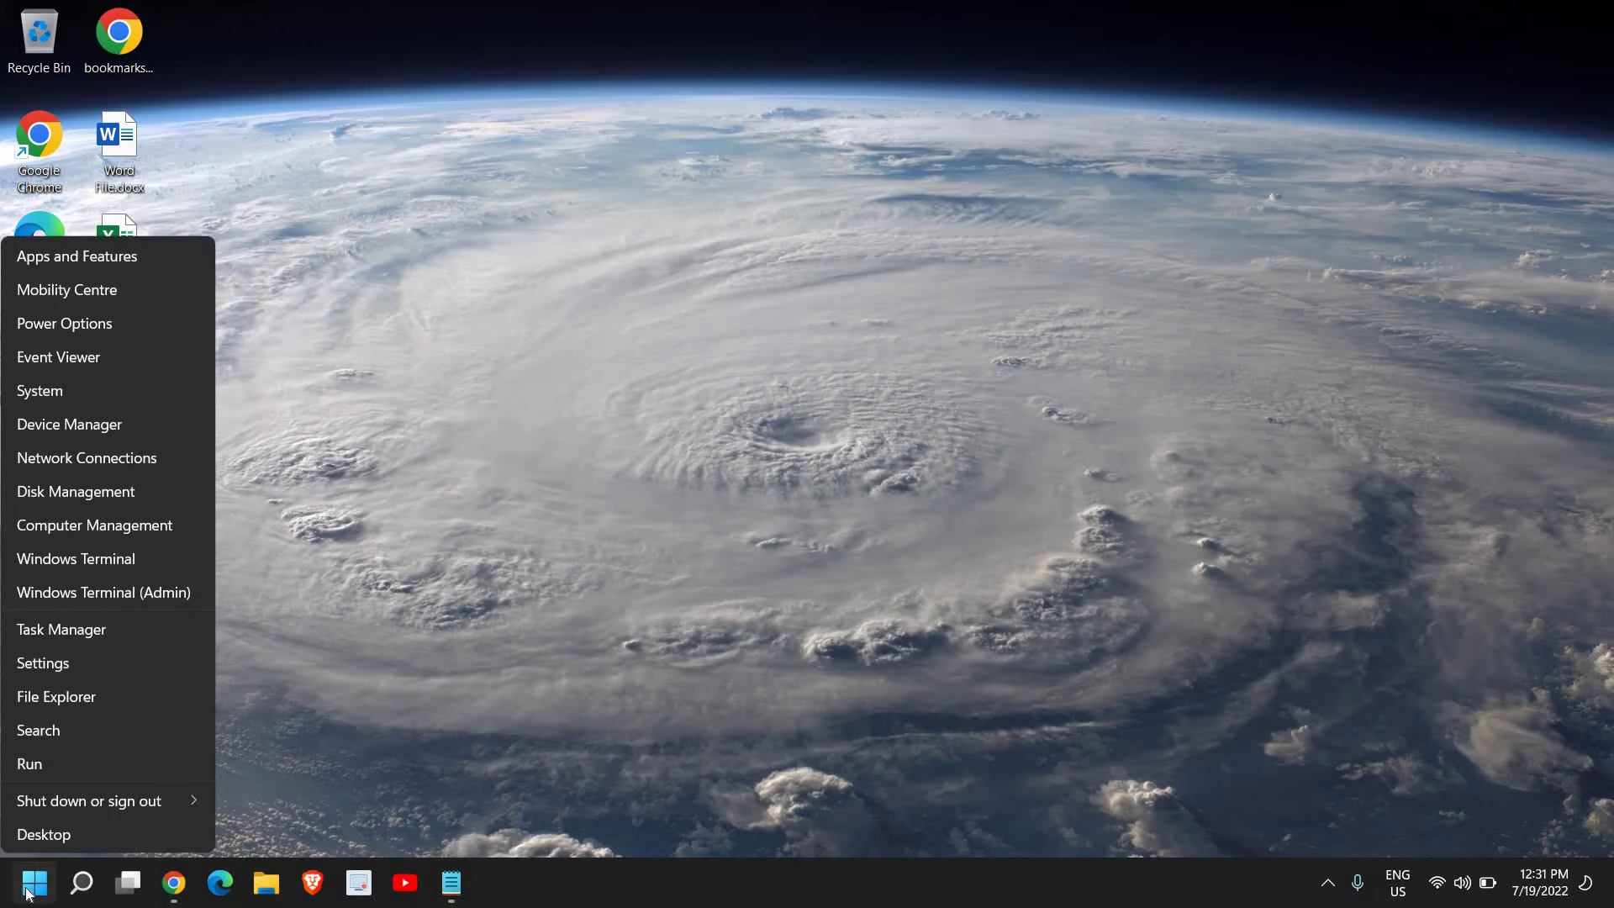
pyautogui.click(43, 767)
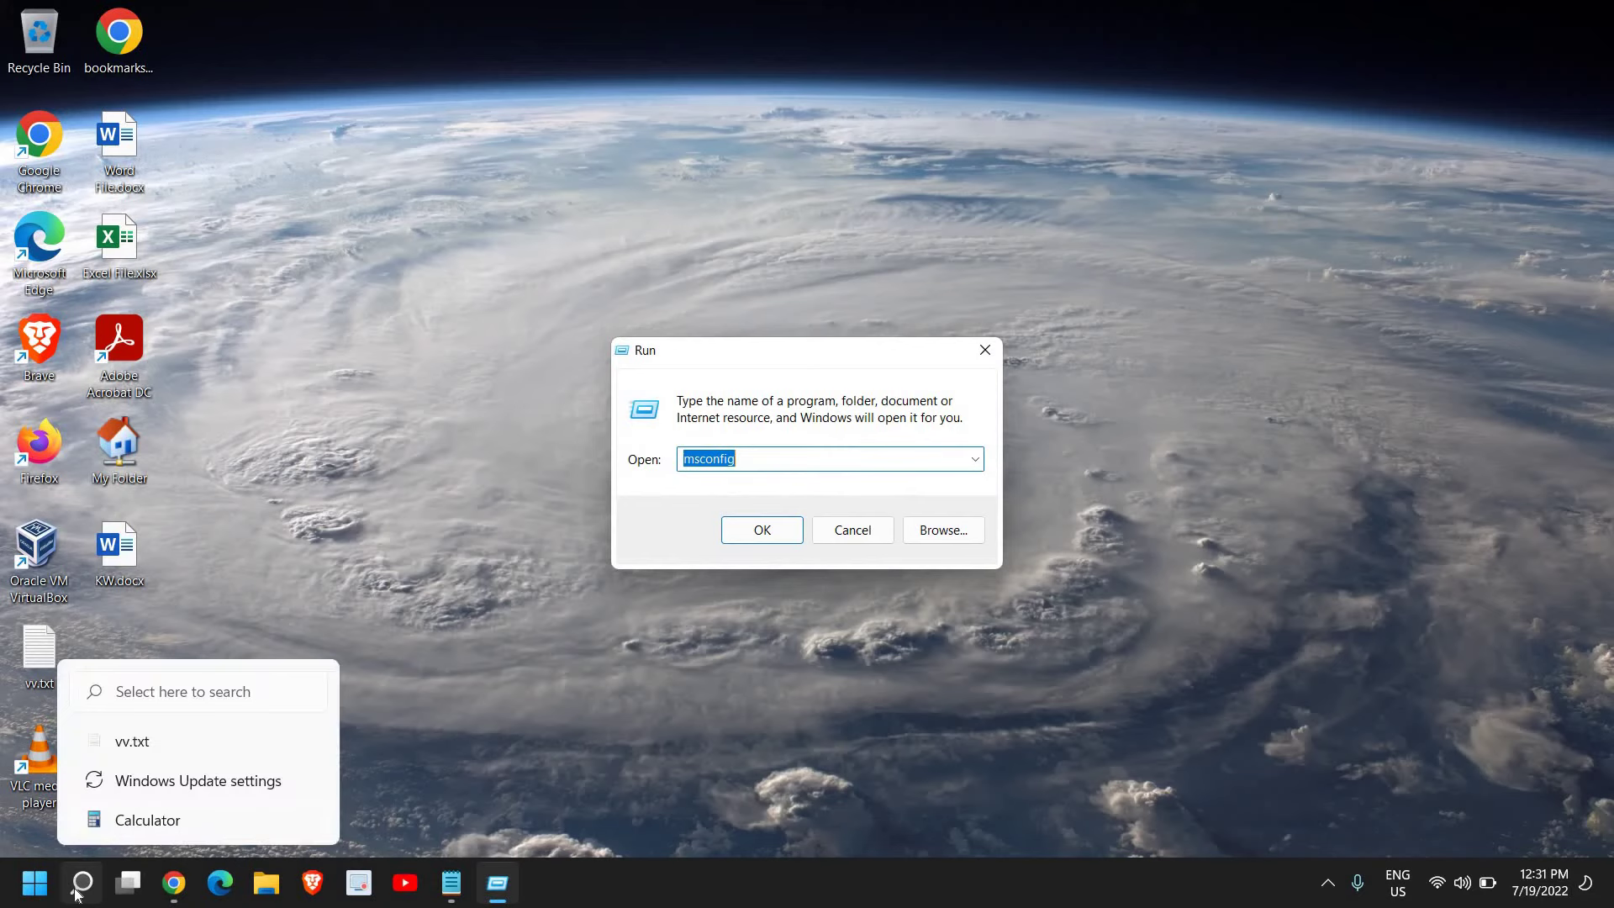
pyautogui.click(759, 460)
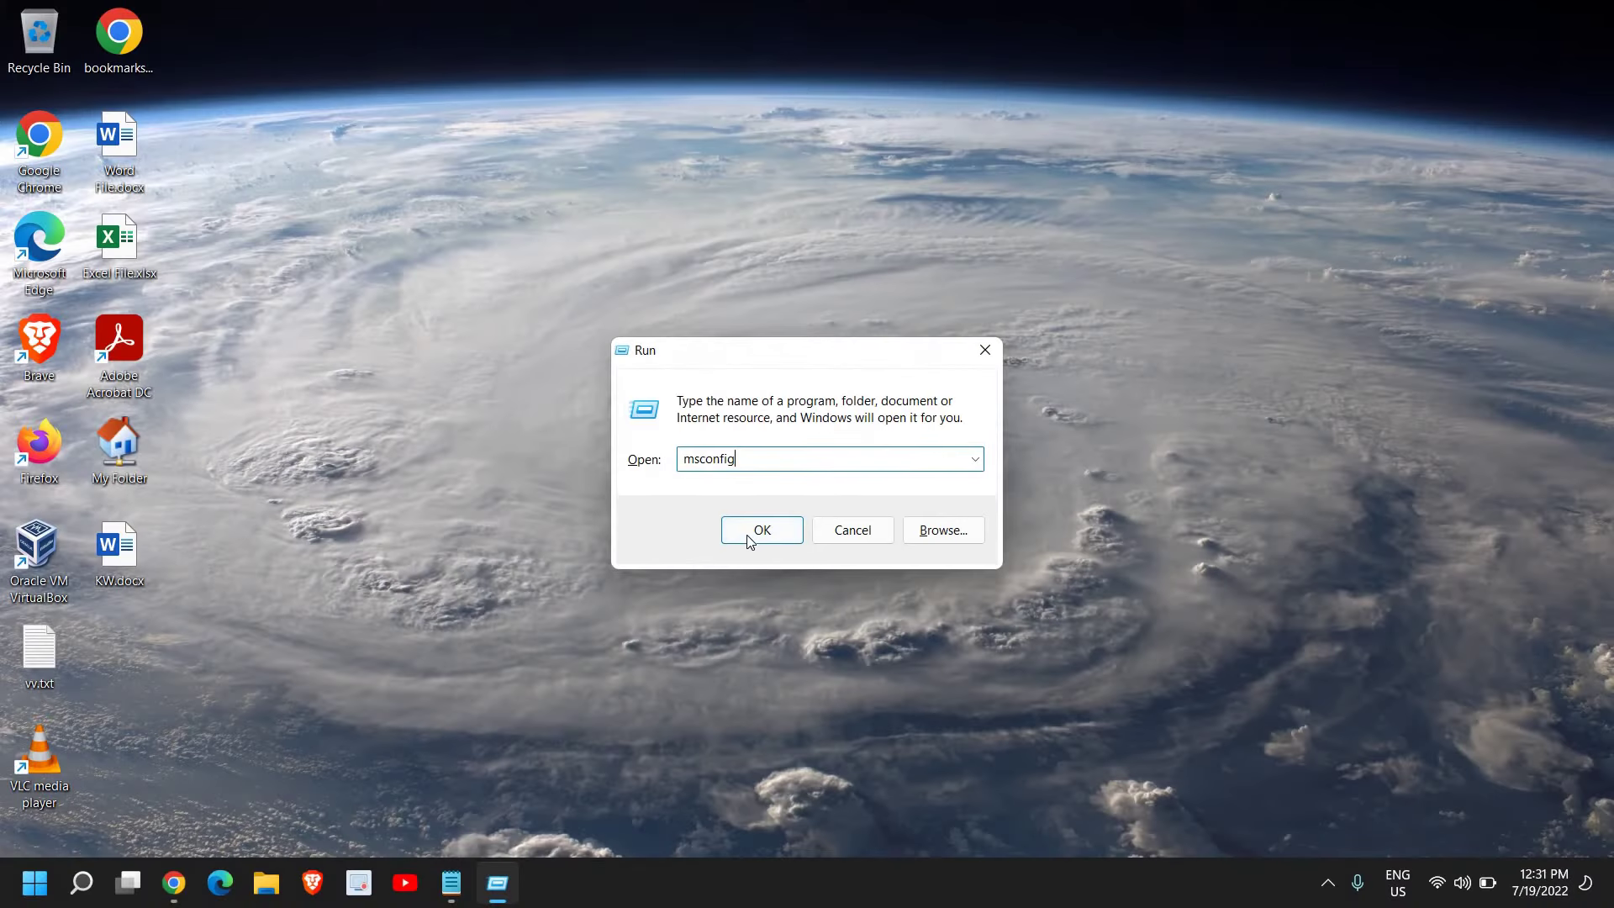
# Launch msconfig and select Normal startup on the General tab.
pyautogui.click(748, 540)
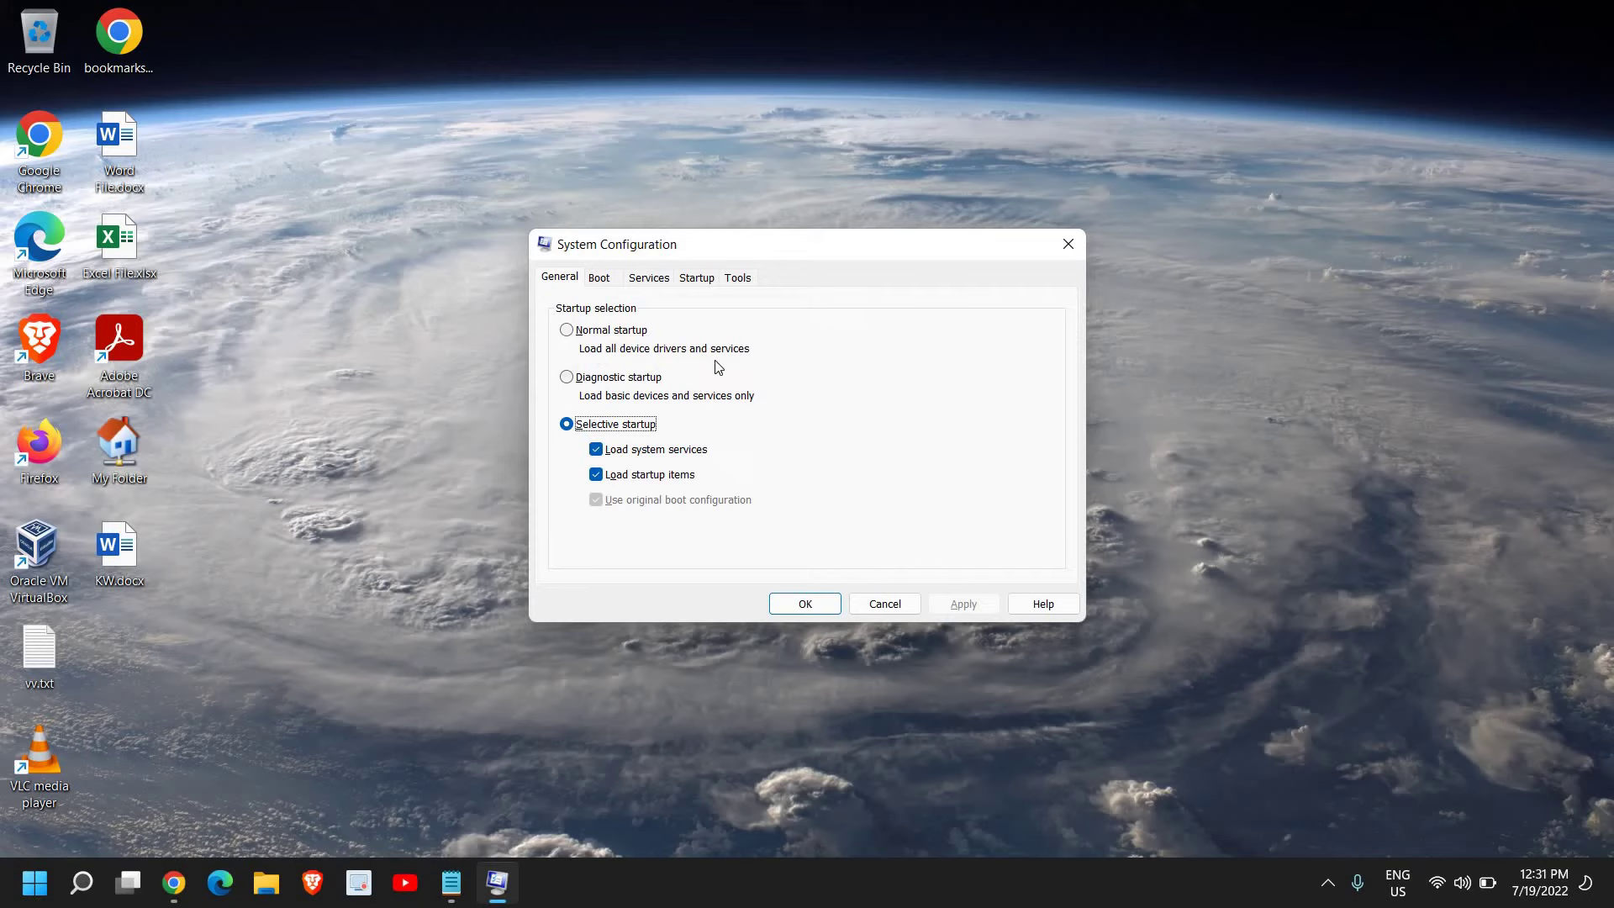
pyautogui.click(567, 331)
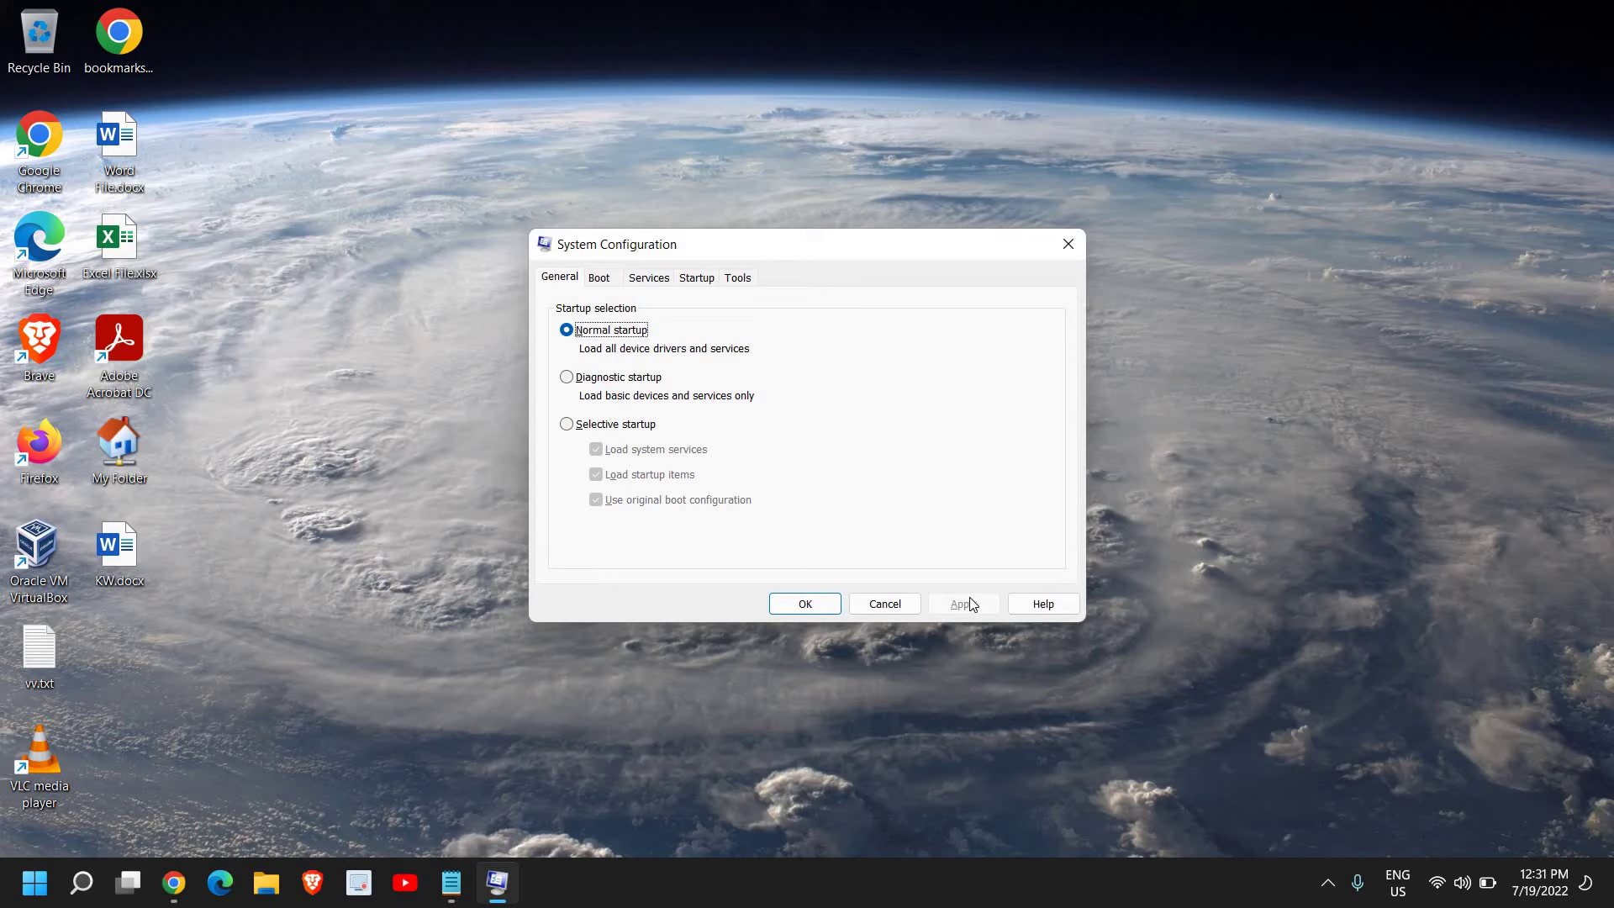
pyautogui.click(803, 605)
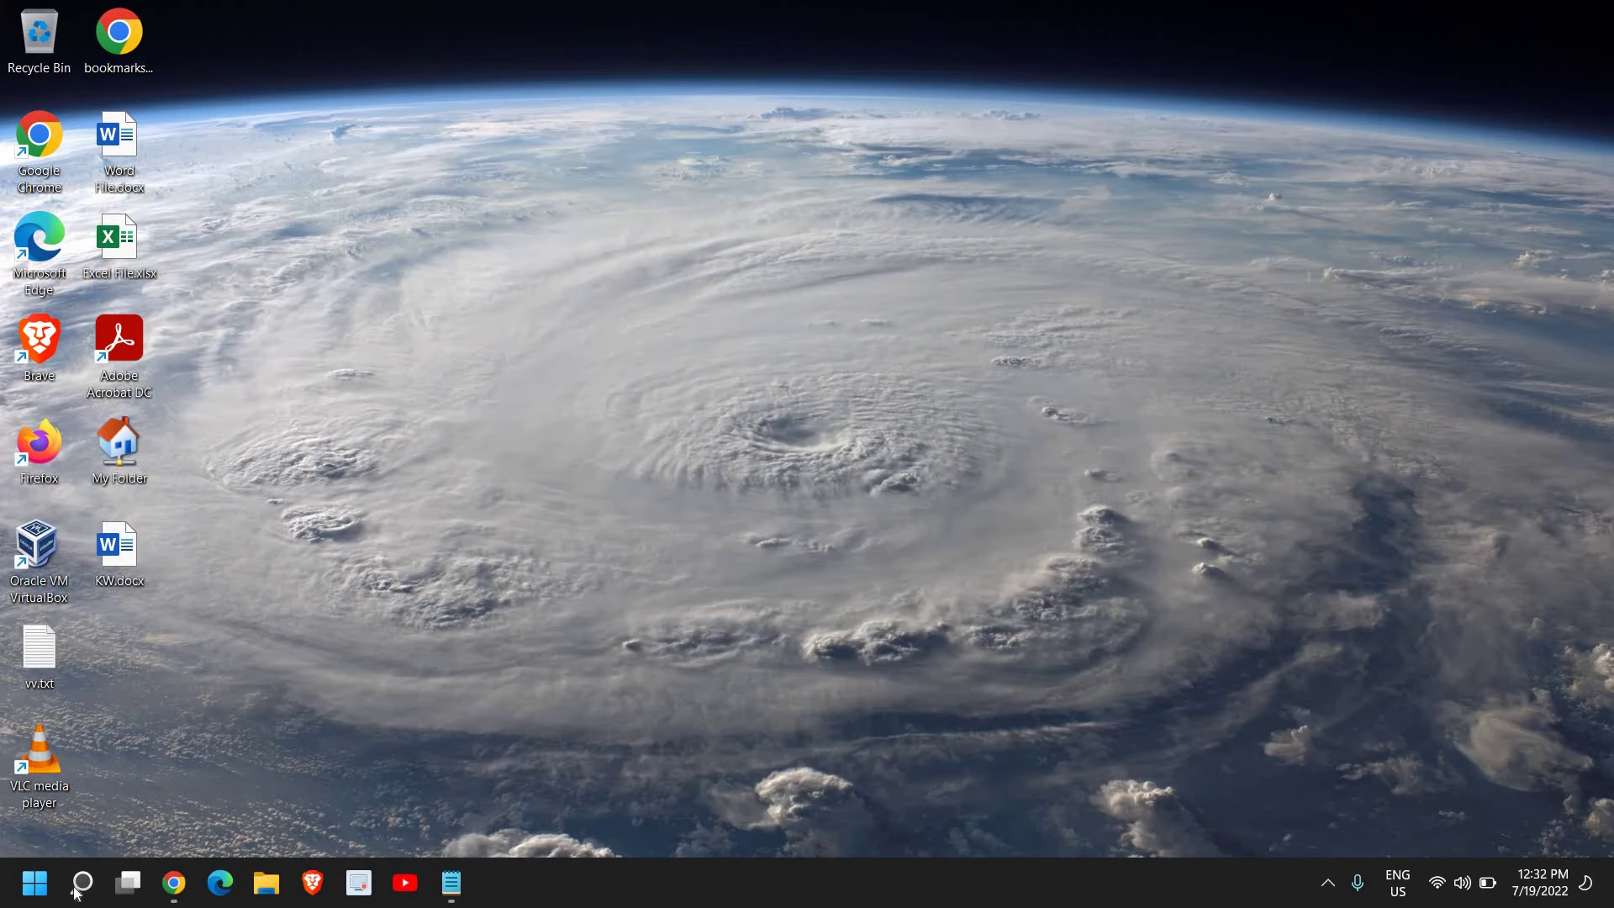